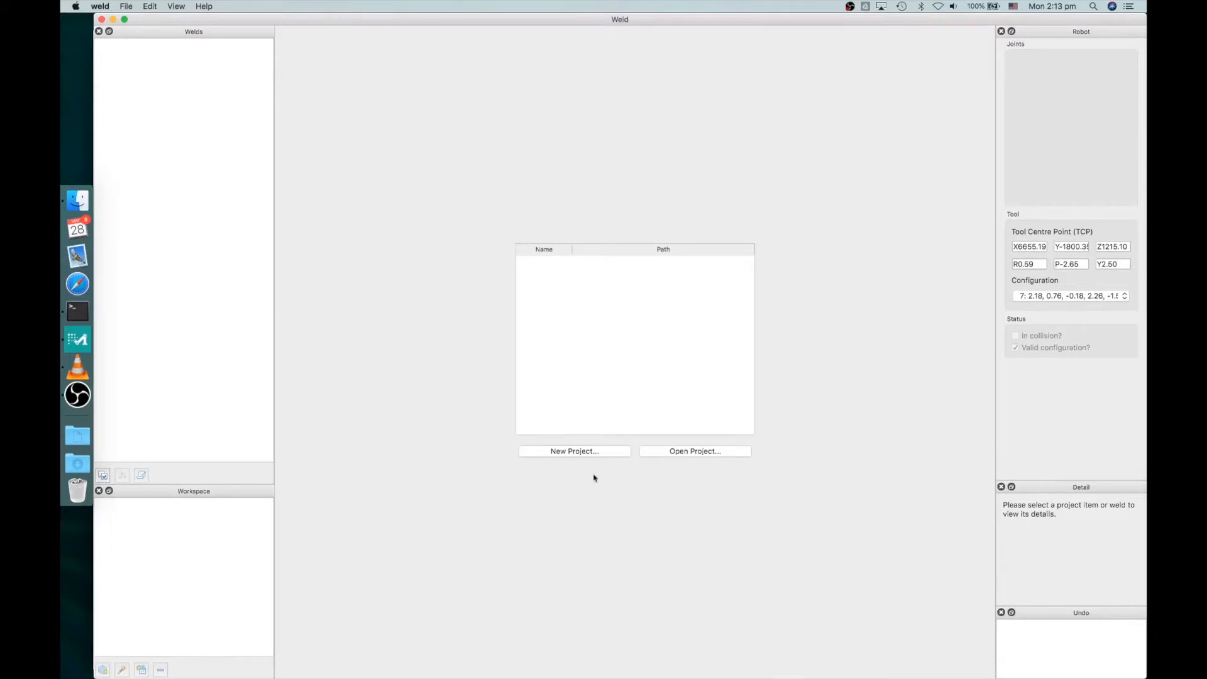
Create a new project with the TRT work cell and import the RearCraneSimple.stp model into its workspace
left_click(584, 453)
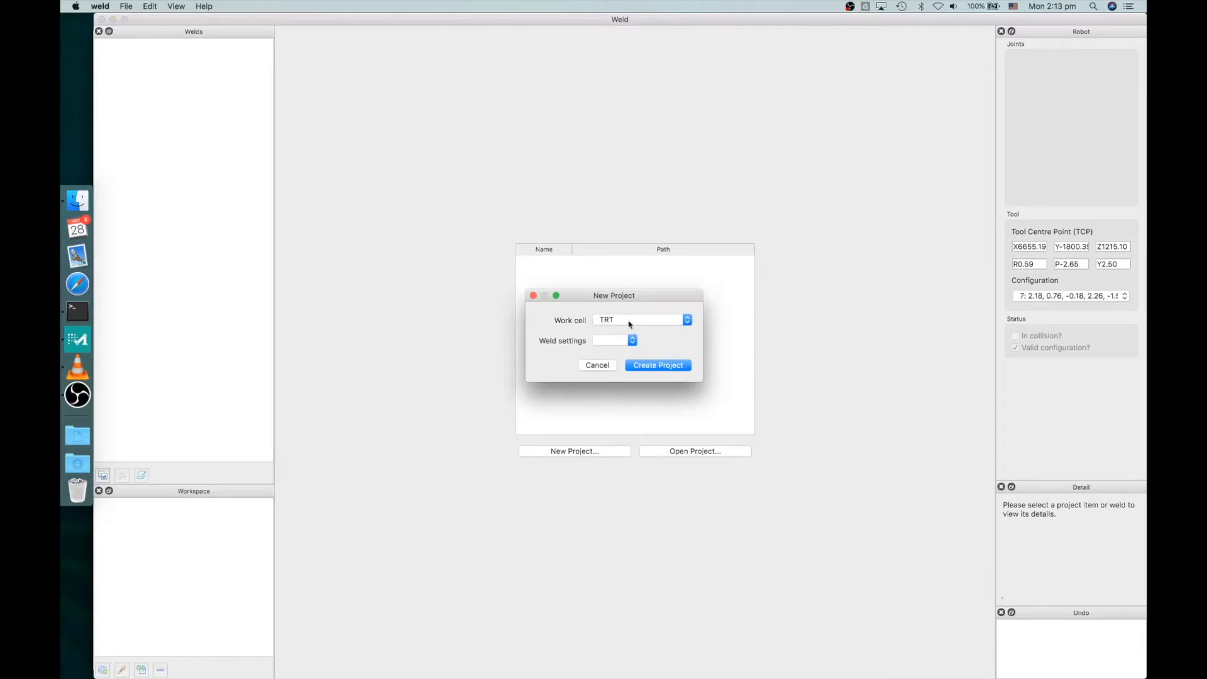
left_click(659, 368)
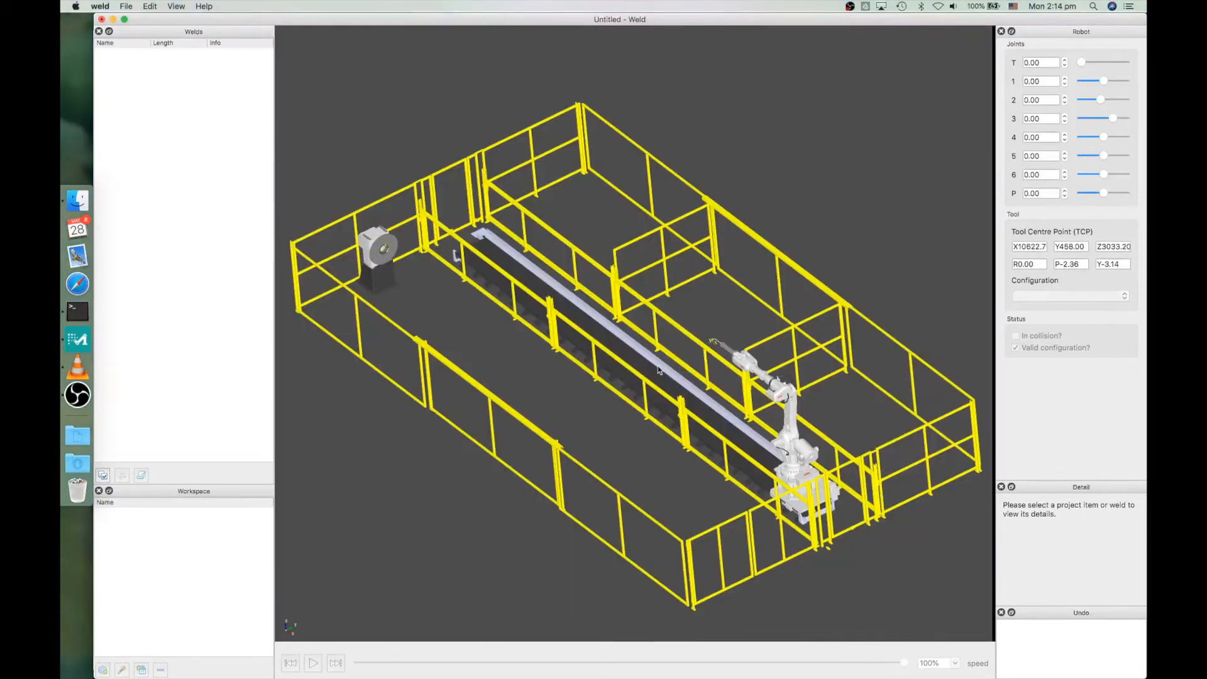
left_click_drag(688, 395, 705, 389)
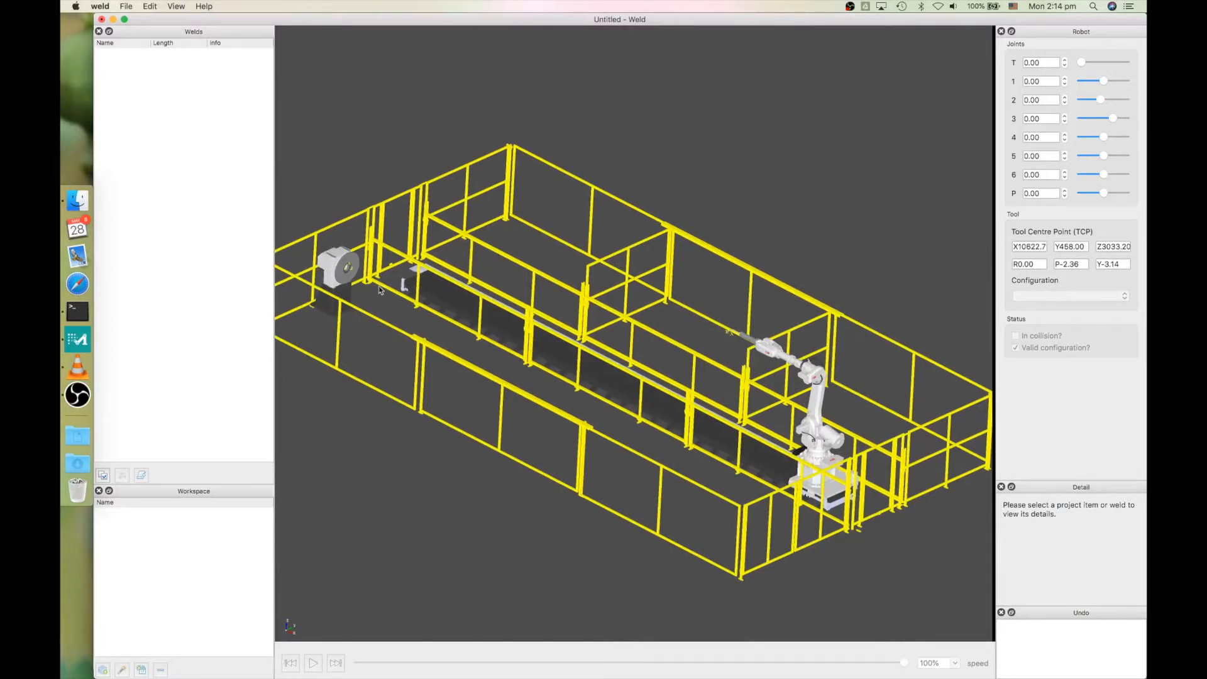
left_click(103, 669)
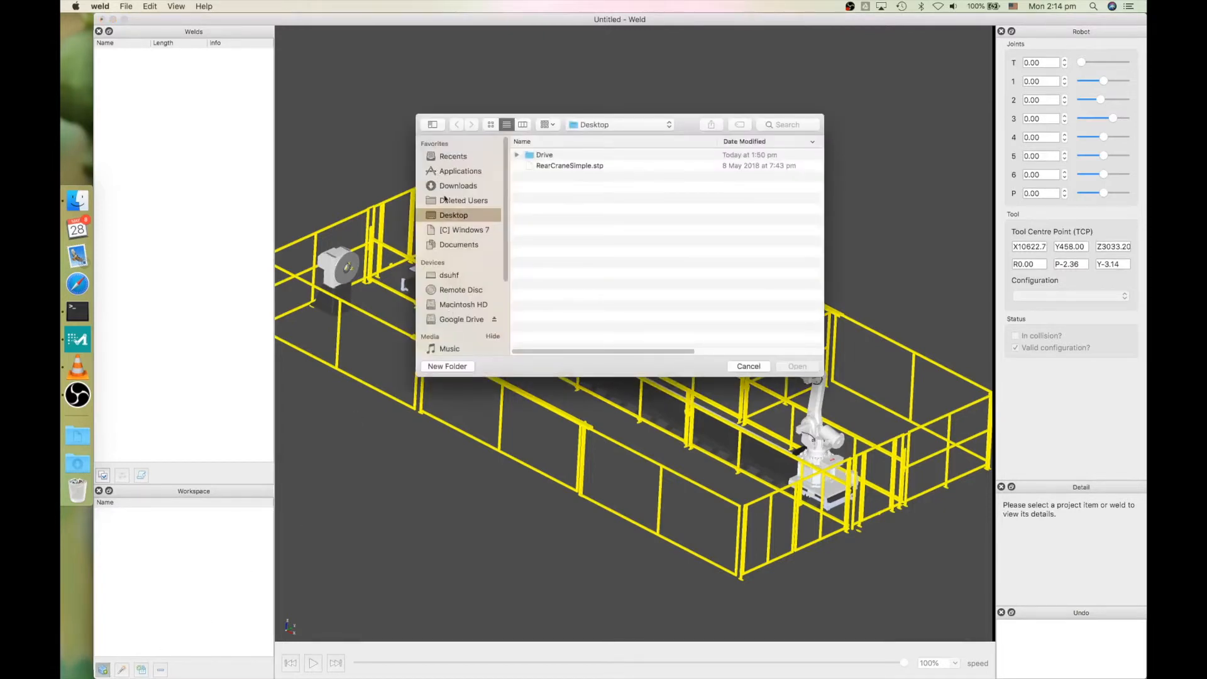
double_click(532, 166)
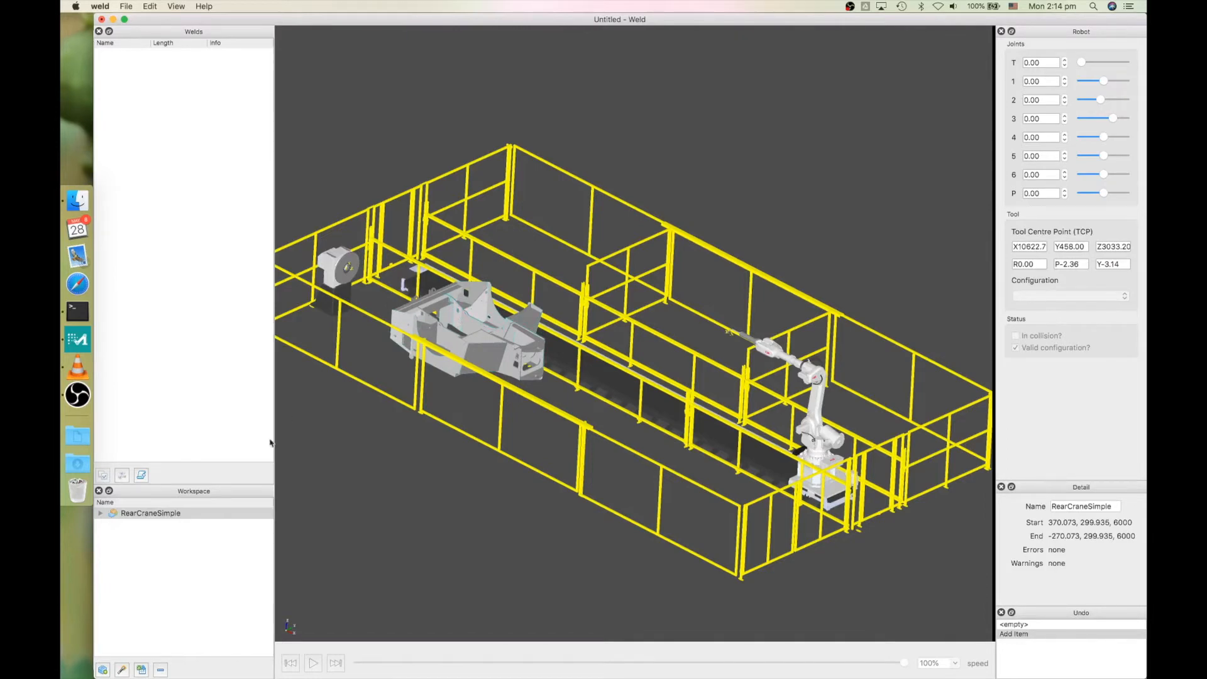
Identify the welds on RearCraneSimple with a detection distance of 2.00 and minimum length of 200.00, create them, and widen the weld list's Name column
left_click(123, 669)
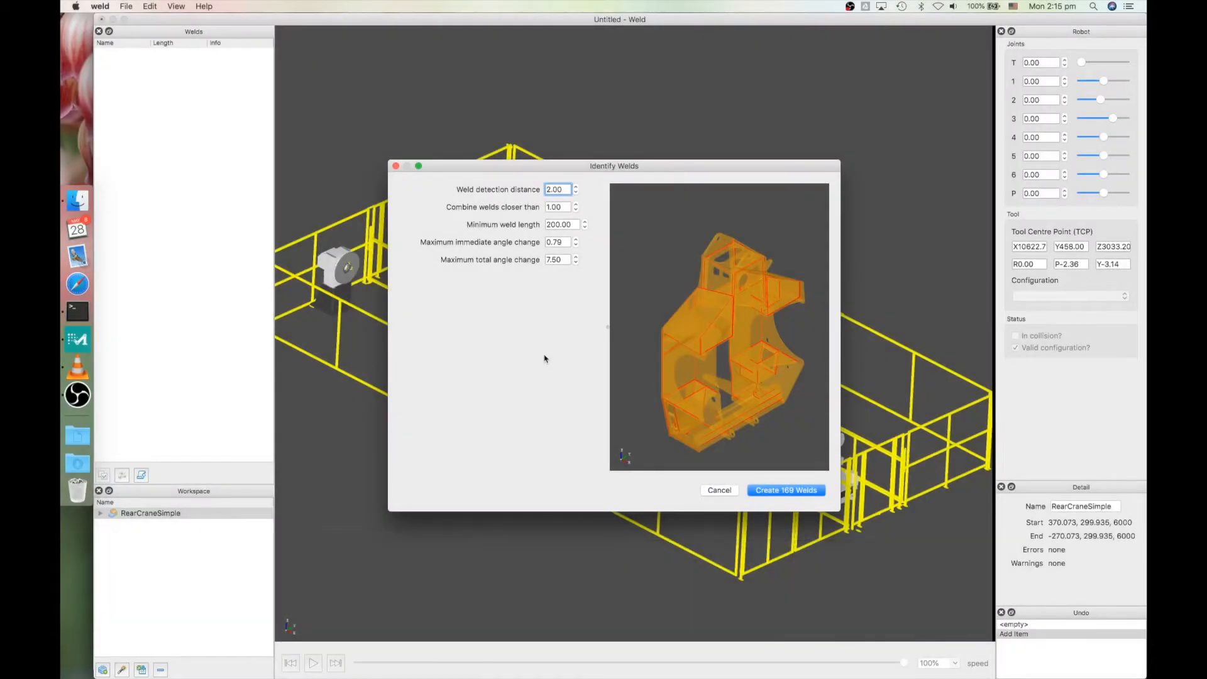
left_click(787, 490)
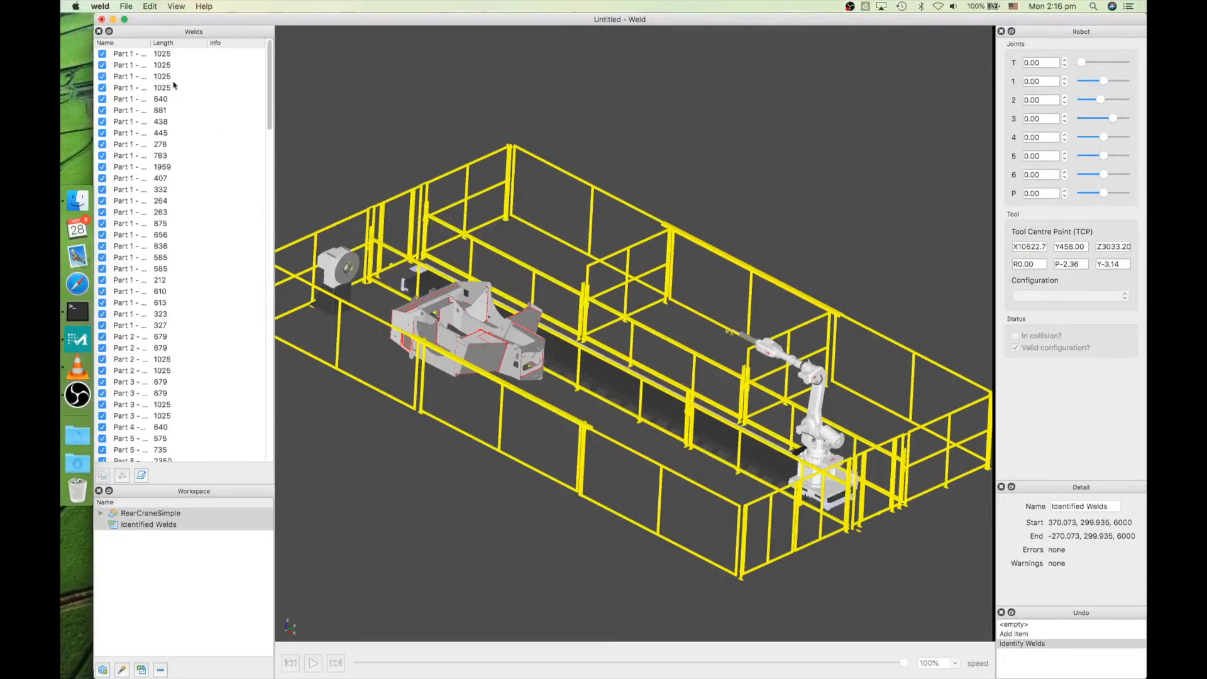
left_click_drag(157, 43, 193, 43)
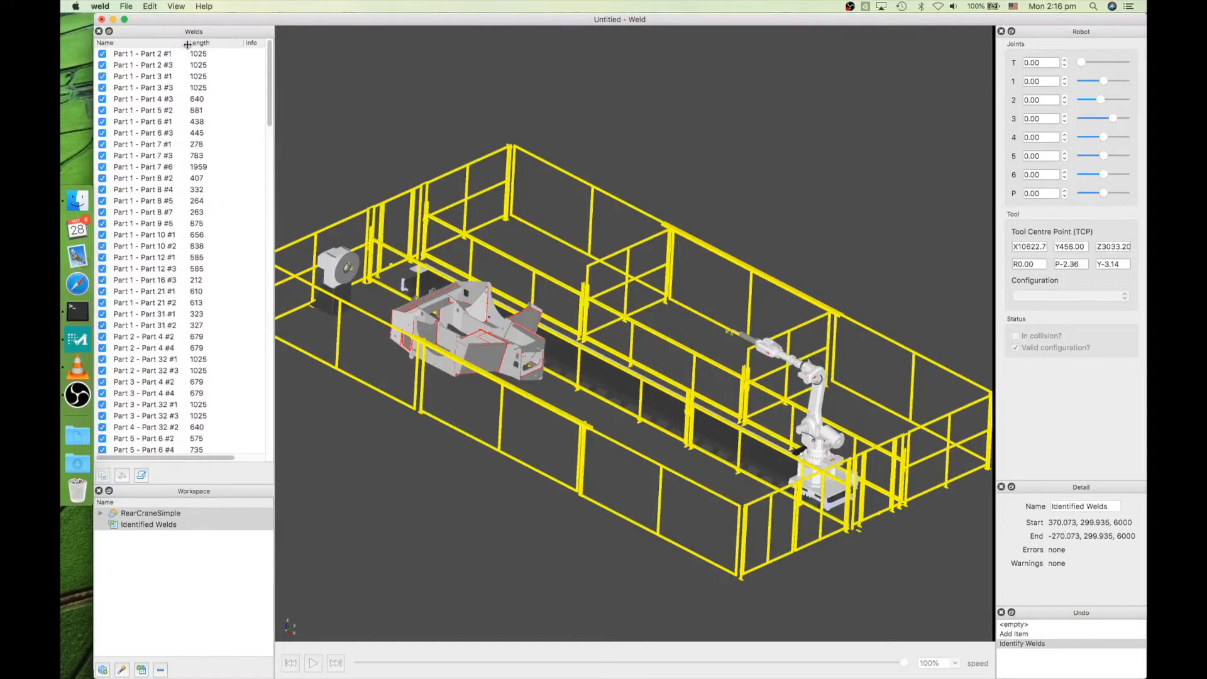
Step through the first welds in the list and zoom the view to weld Part 1 - Part 5 #2
left_click(190, 55)
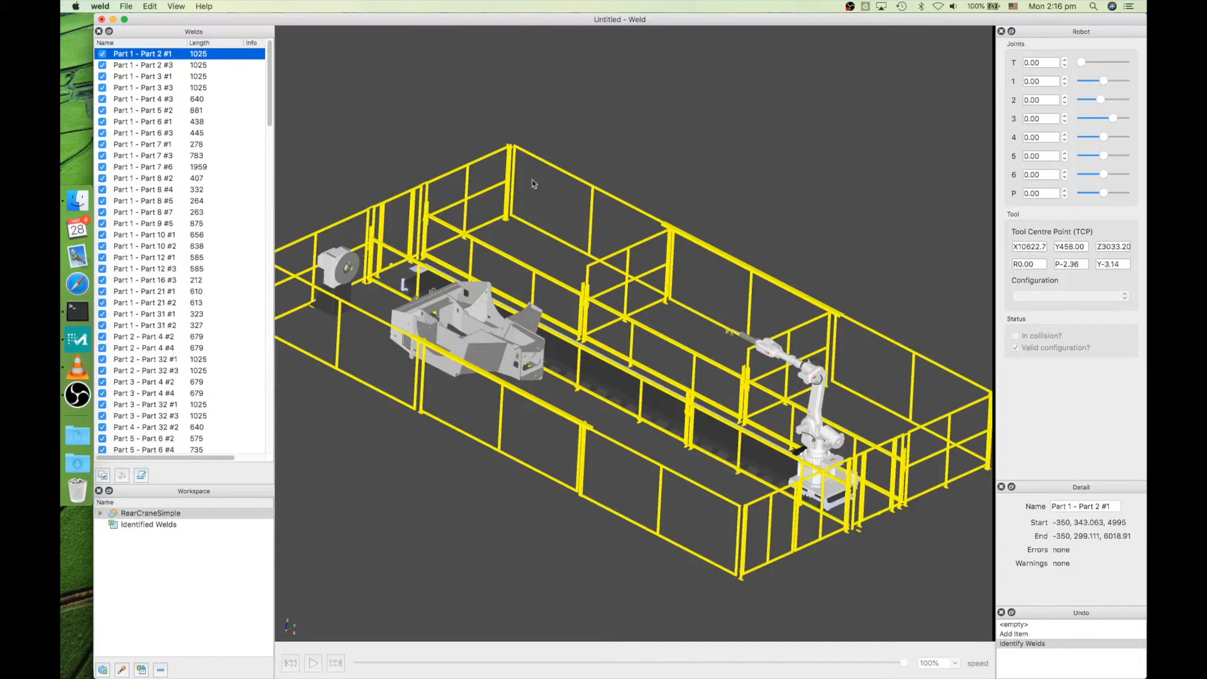
left_click(183, 65)
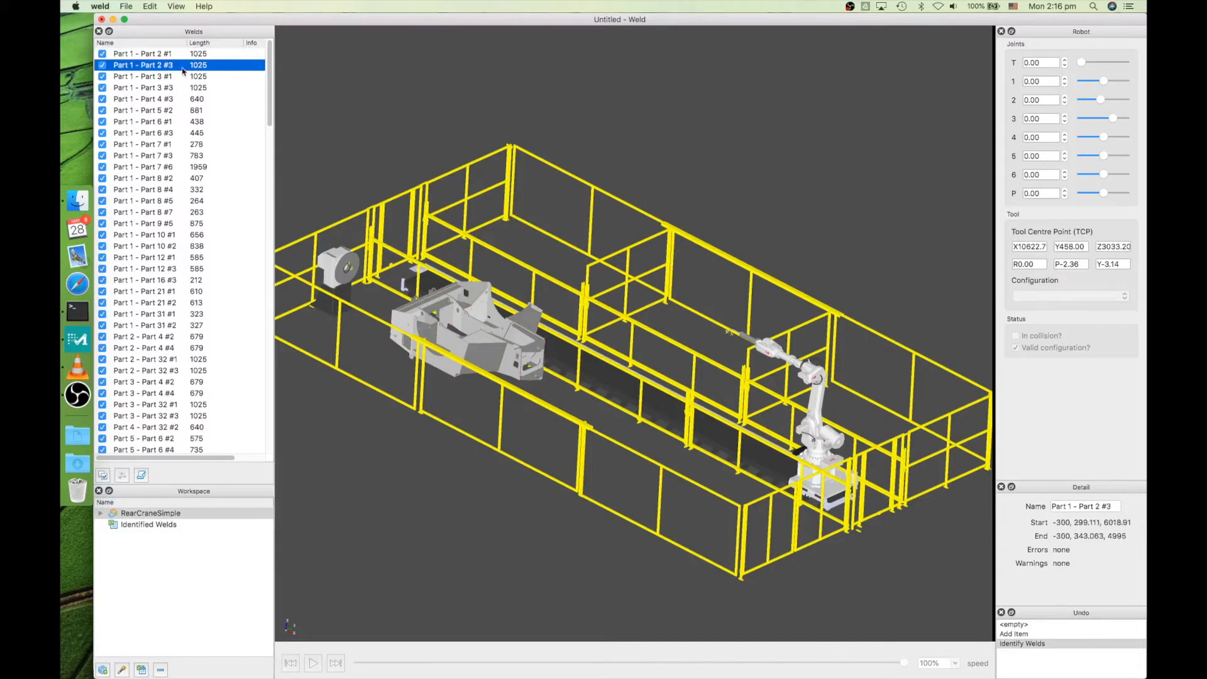
key("Down")
key("Down")
key("Down")
key("Down")
key("Down")
key("Up")
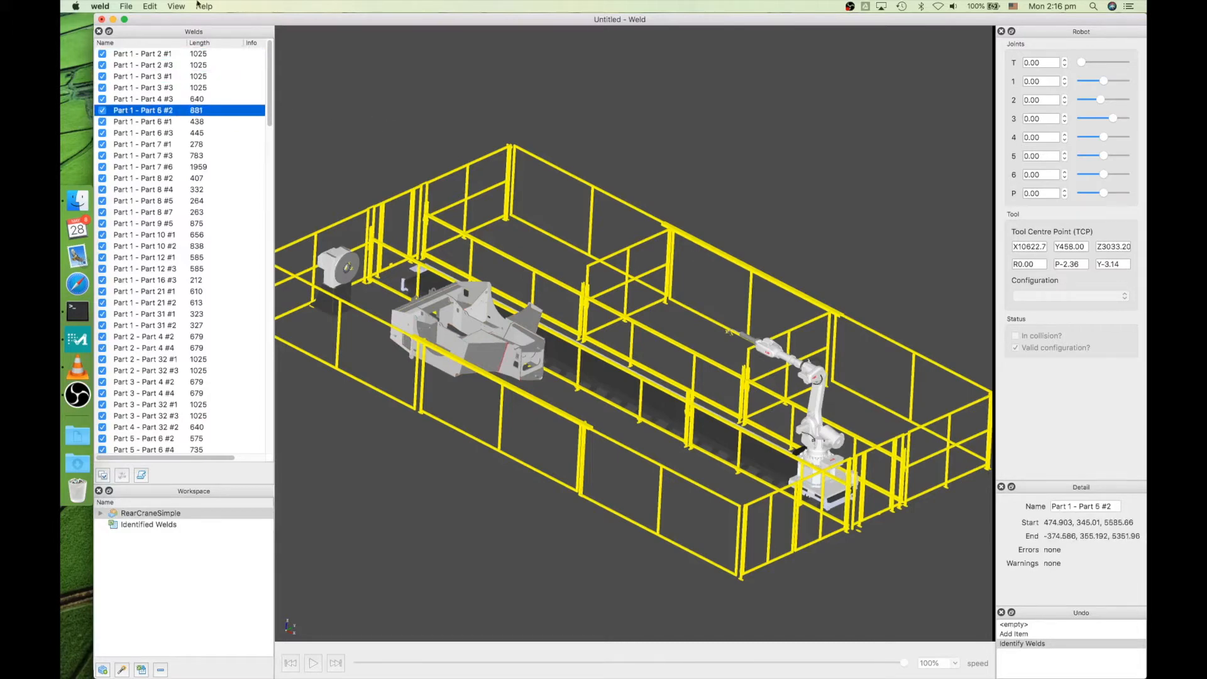
right_click(188, 111)
left_click(200, 118)
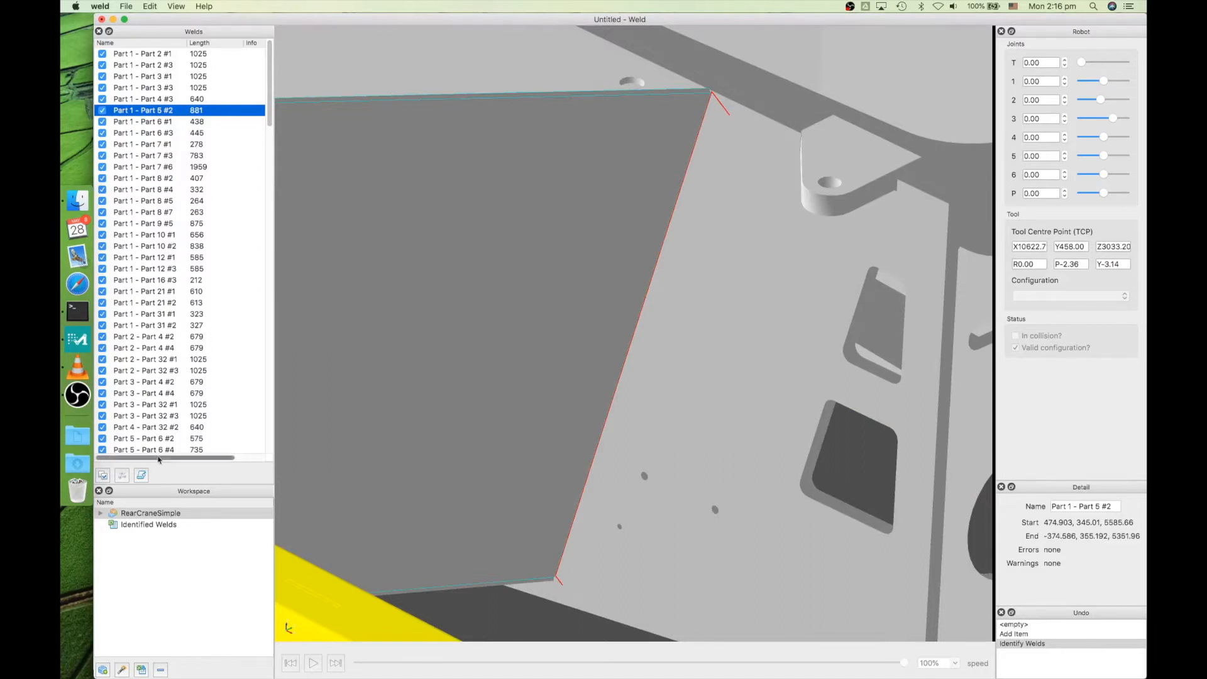
Plan the robot paths for the identified welds and accept the planning results
left_click(124, 476)
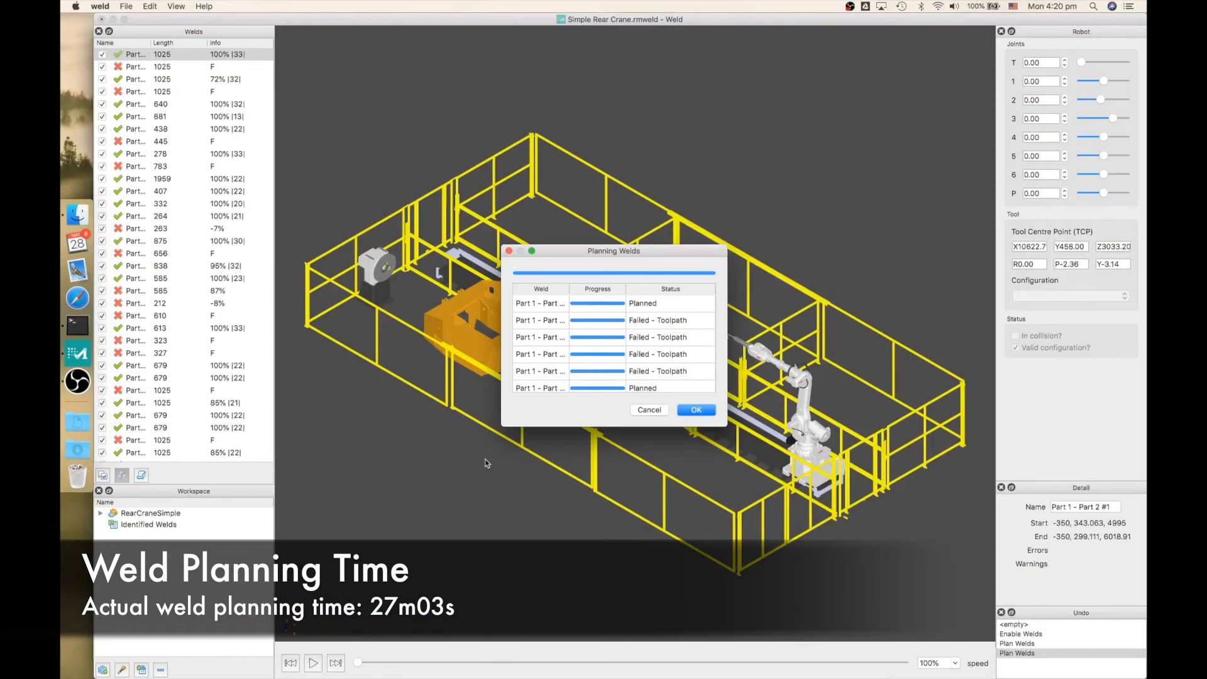
left_click(704, 410)
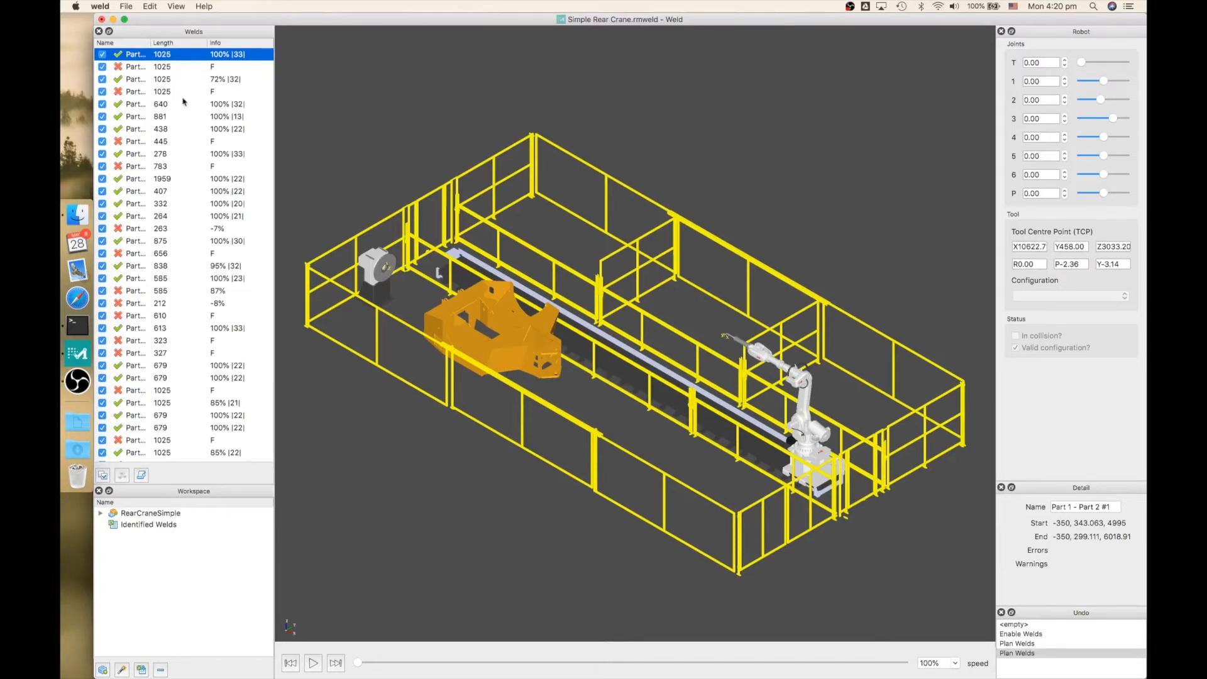
Export the planned welds as the robot program Simple Rear Crane.mod in the TRT Rotator folder, replacing the existing file
left_click(141, 476)
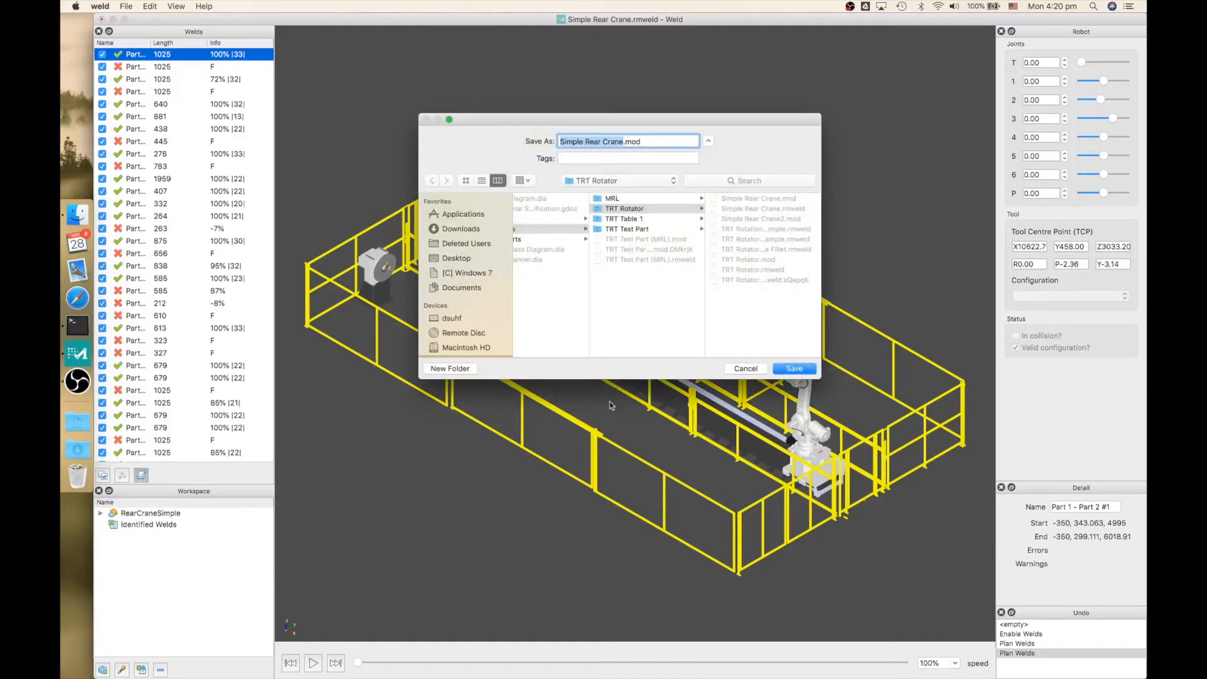
left_click(789, 370)
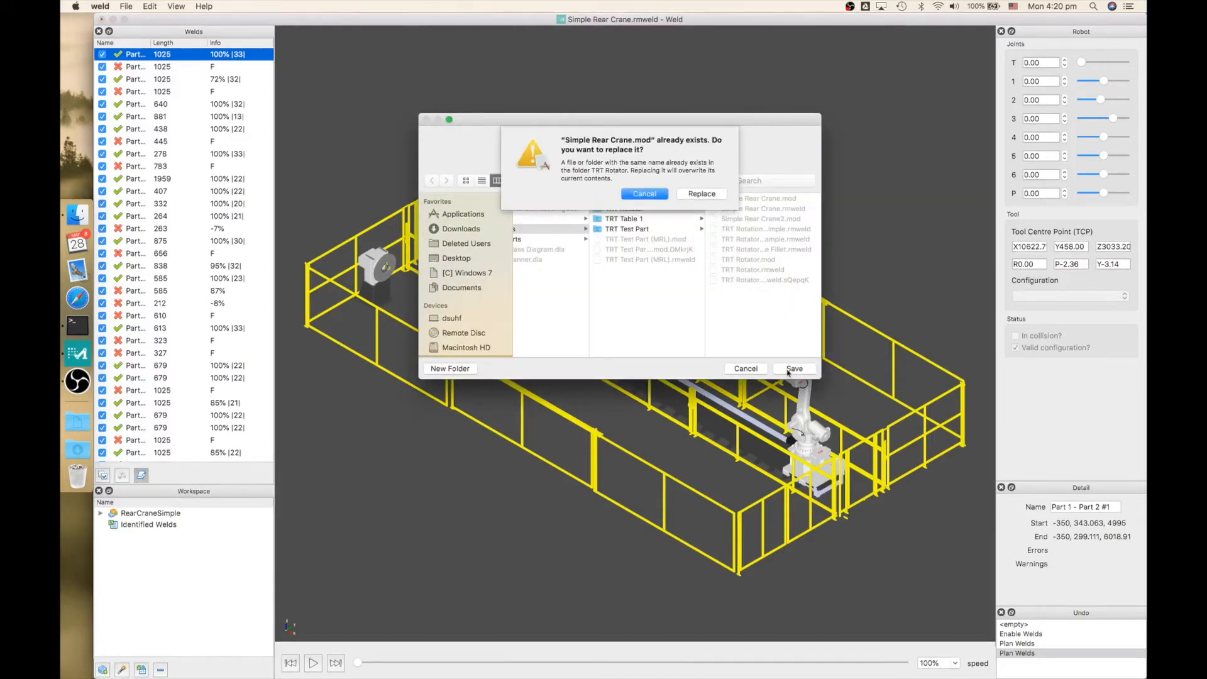
left_click(702, 194)
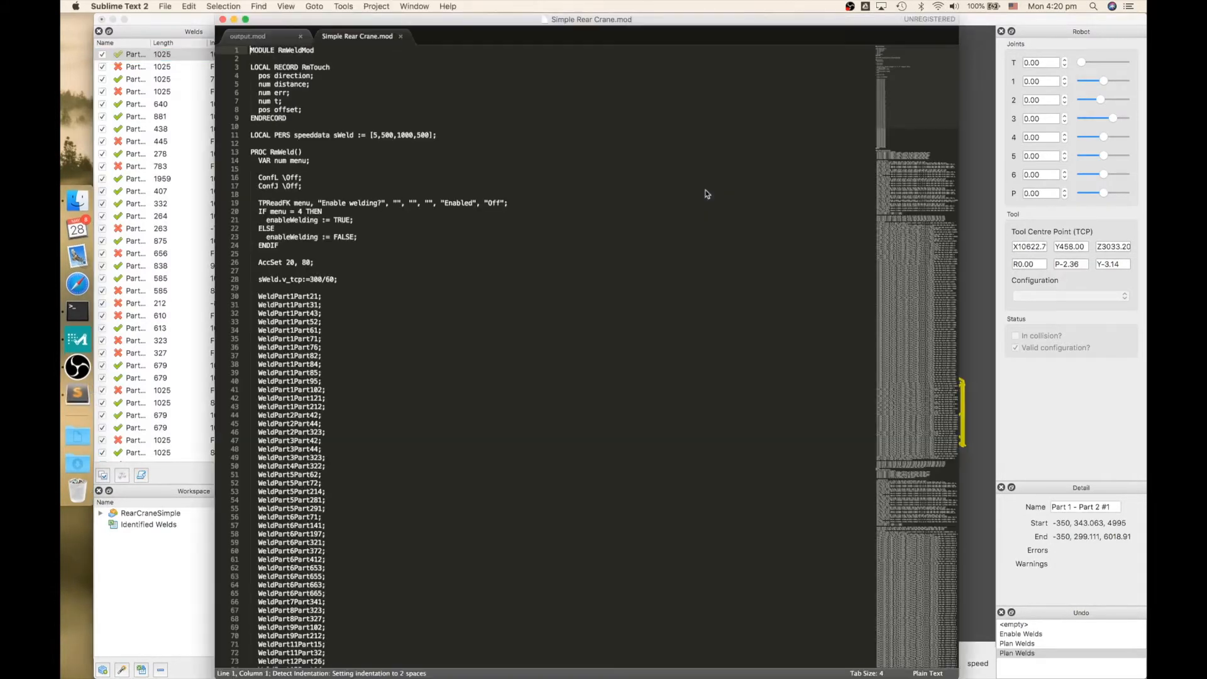
Read through the weld procedures and motion commands in Simple Rear Crane.mod, and return to the Weld project
scroll(394, 302, "down", 20)
scroll(395, 301, "down", 15)
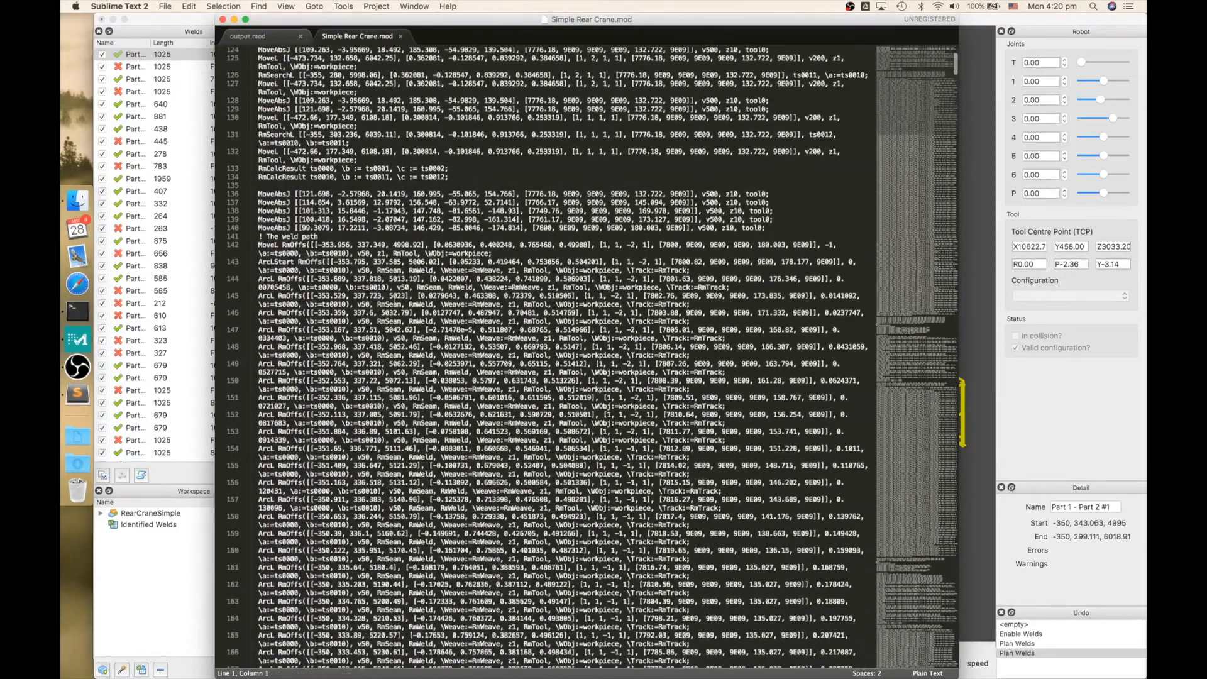
scroll(394, 302, "down", 10)
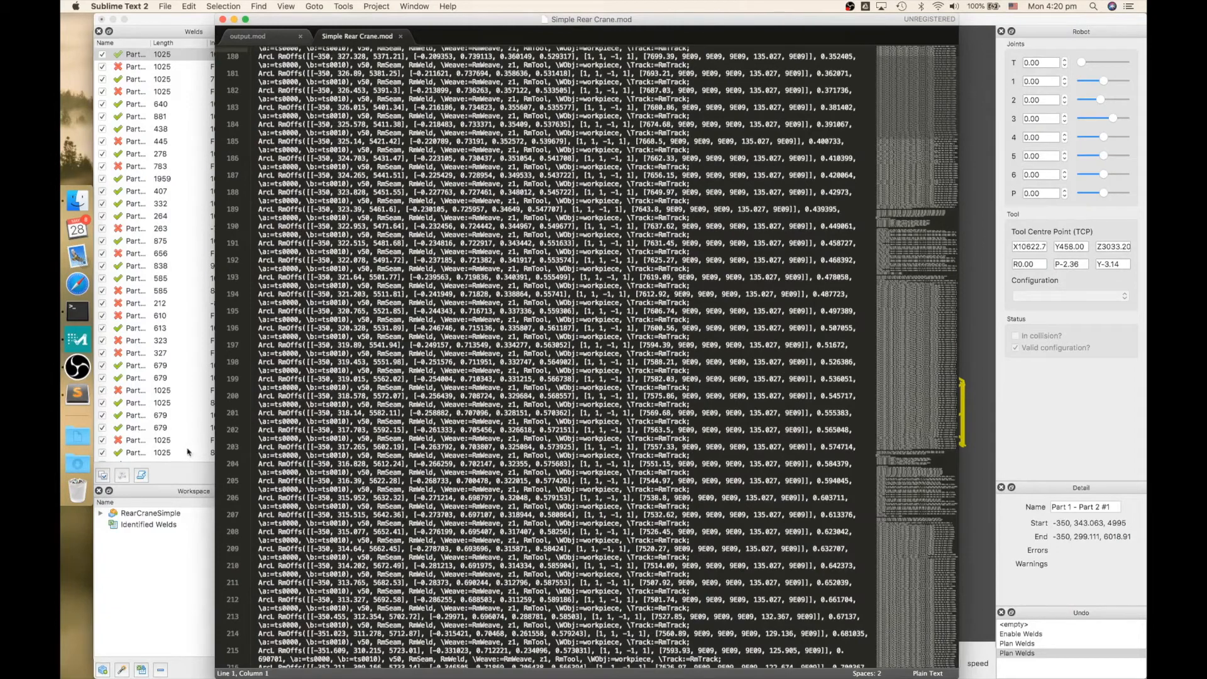
left_click(180, 481)
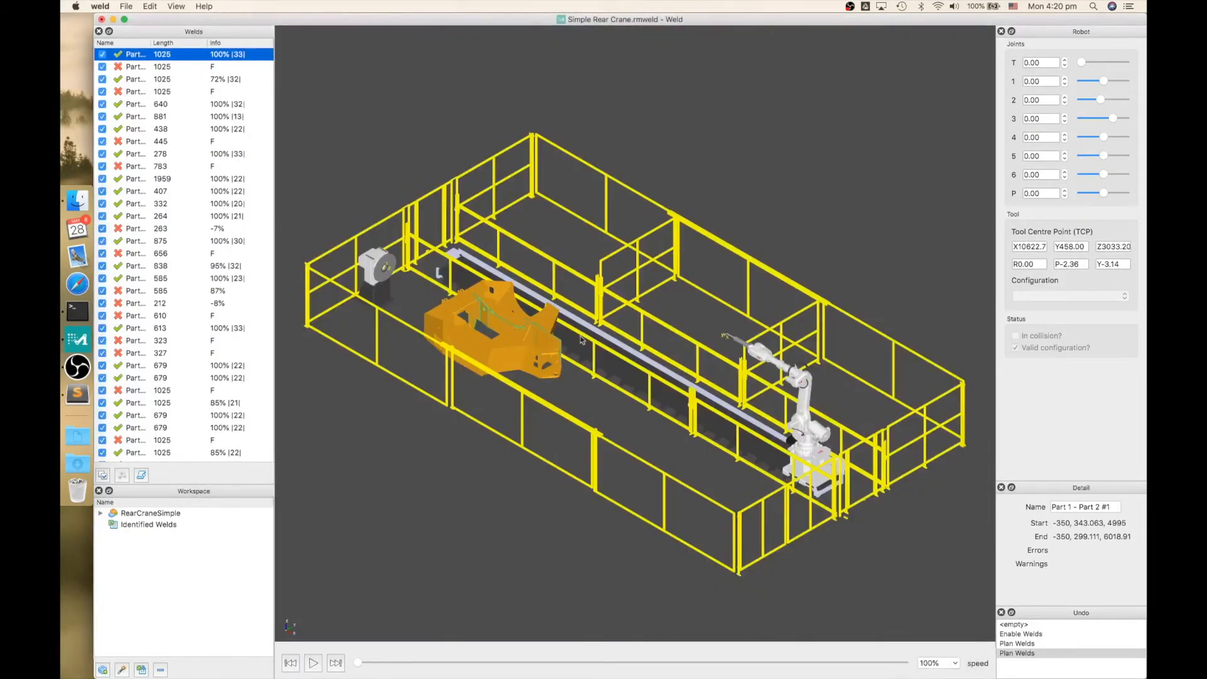
Play the robot simulation of the first weld, Part 1 - Part 2 #1
left_click(654, 358)
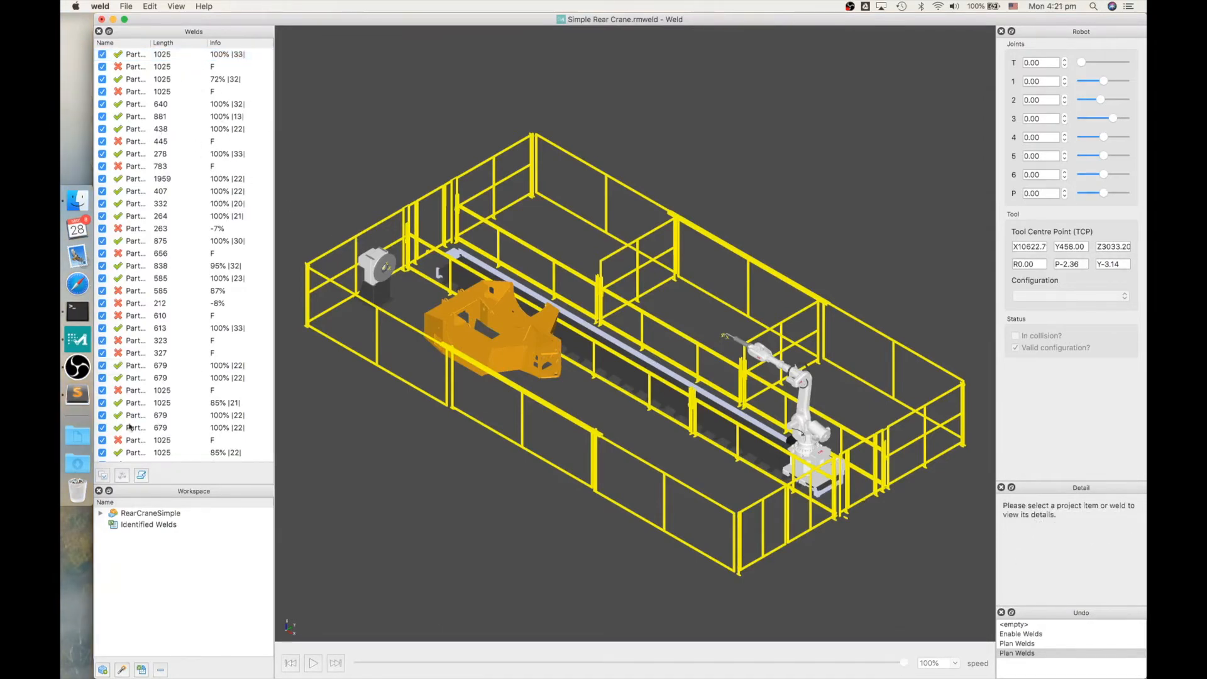
left_click(140, 56)
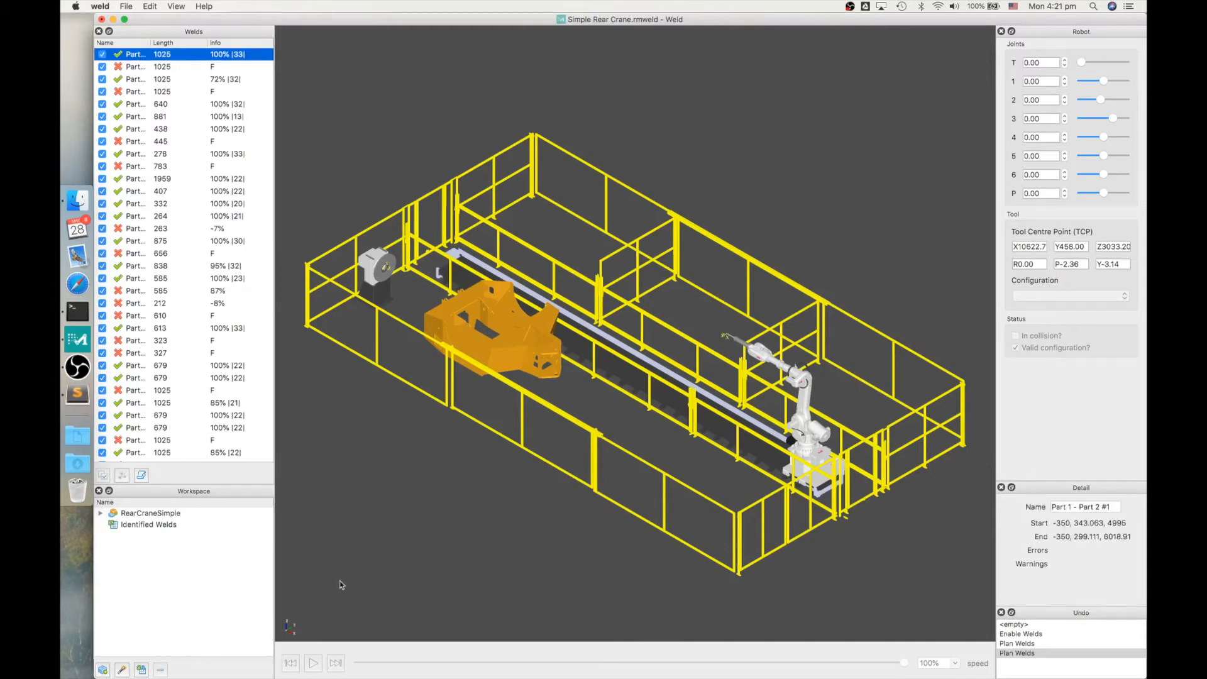
left_click(313, 664)
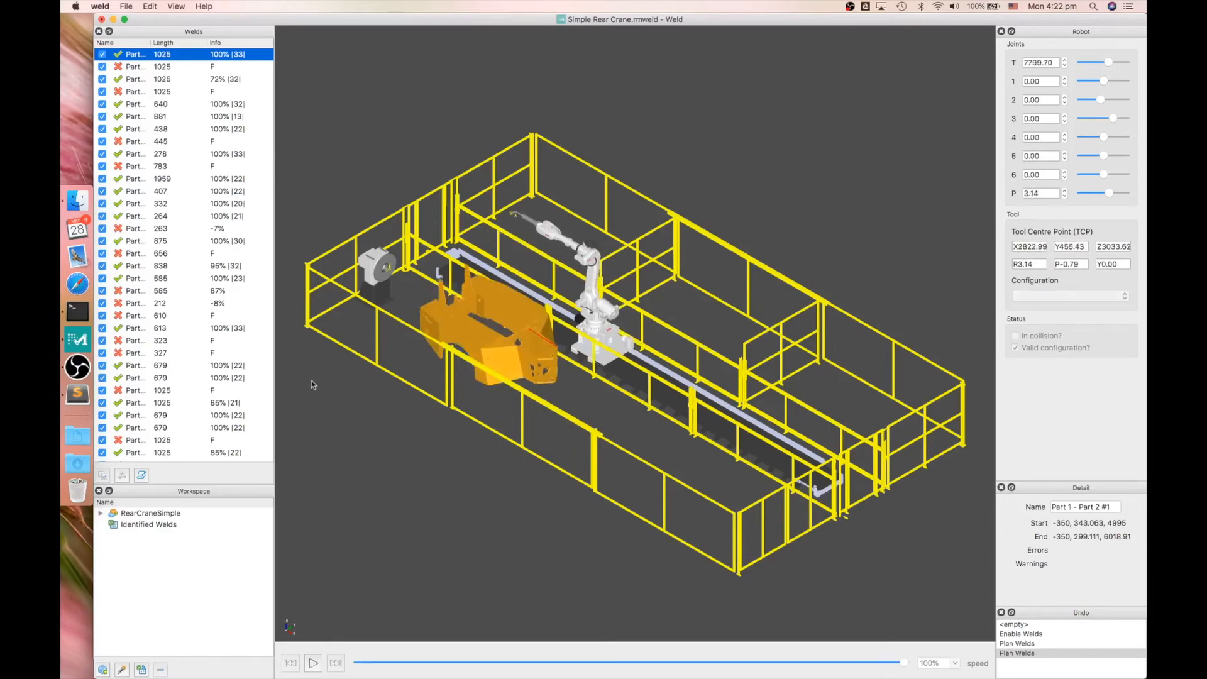
Play the simulation of weld Part 1 - Part 3 #1 and watch the robot up close at the crane part
left_click(170, 79)
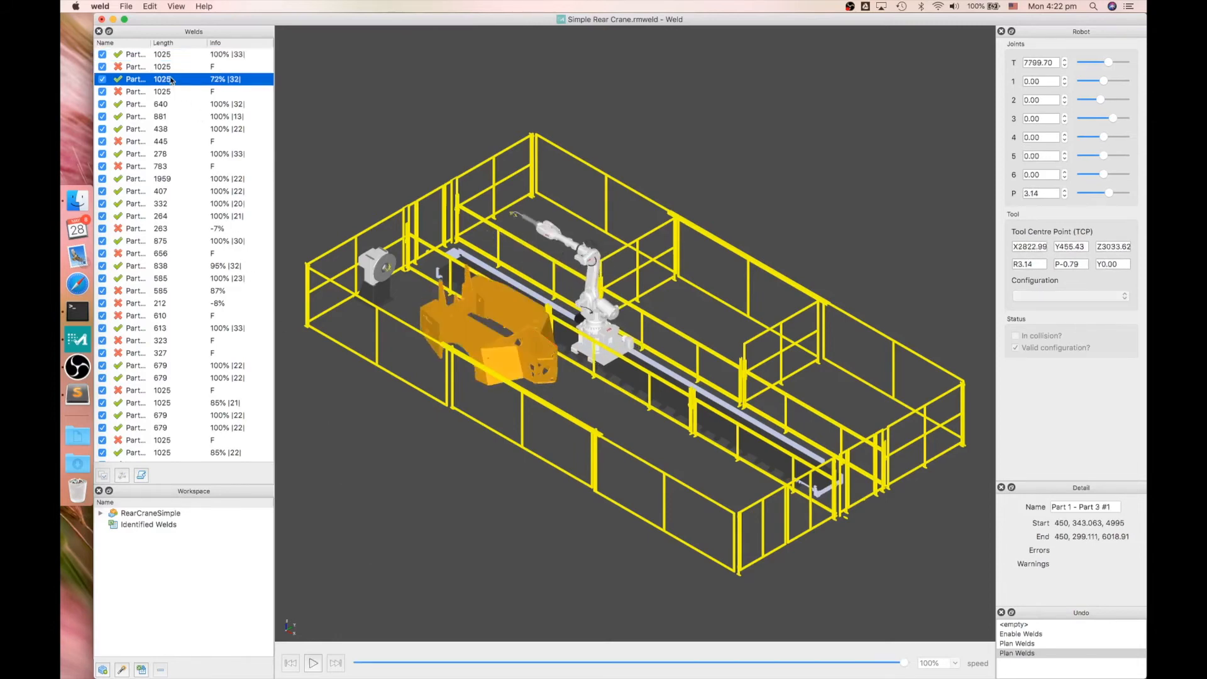
left_click(313, 663)
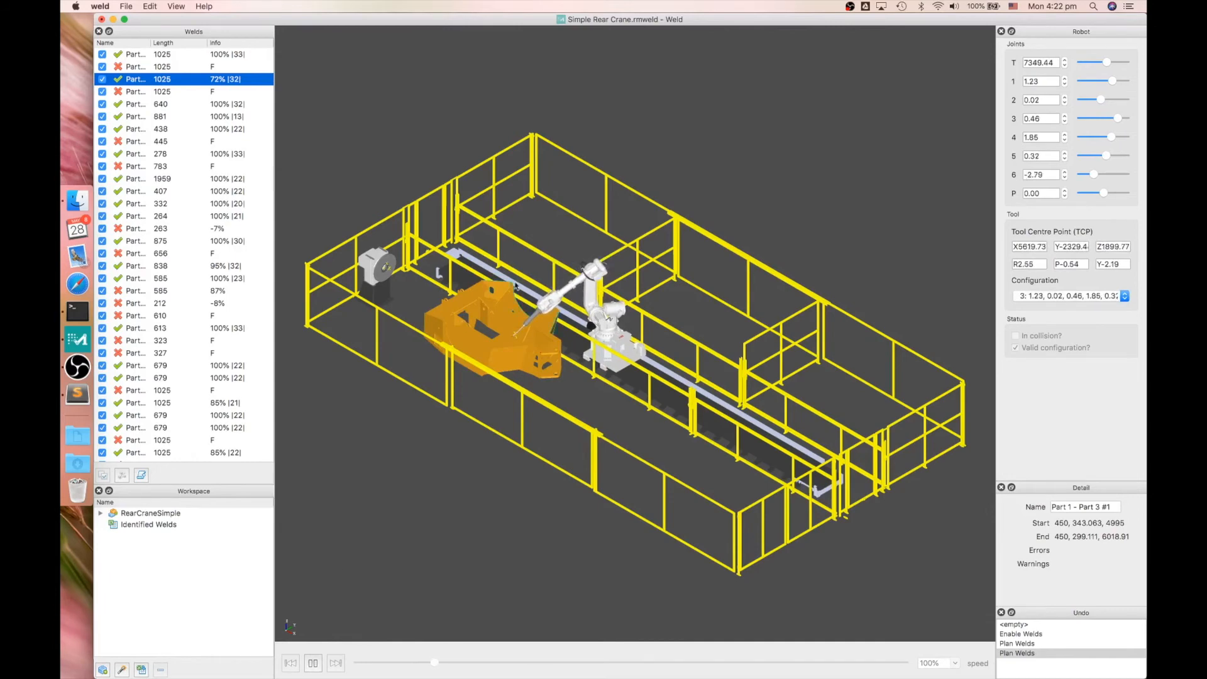
scroll(540, 316, "up", 7)
middle_click_drag(536, 352, 675, 357)
scroll(496, 366, "up", 9)
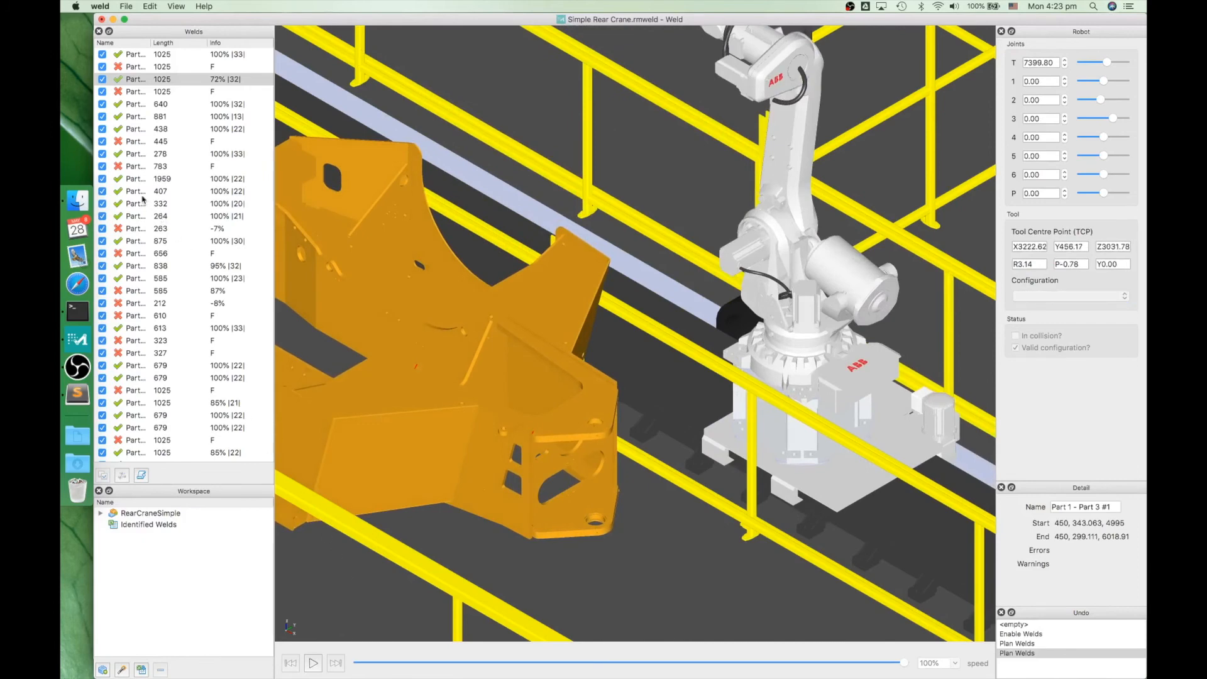
Play the simulation of the weld with length 407 and inspect the torch's movement from different angles
left_click(143, 195)
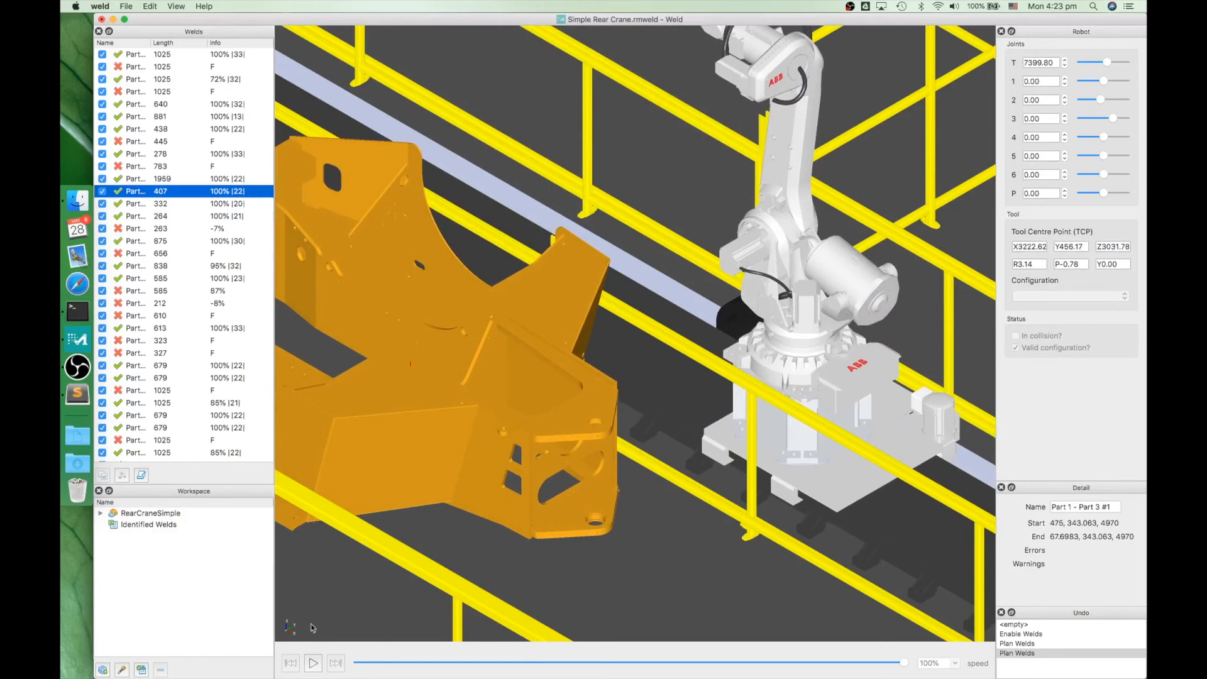
left_click(313, 666)
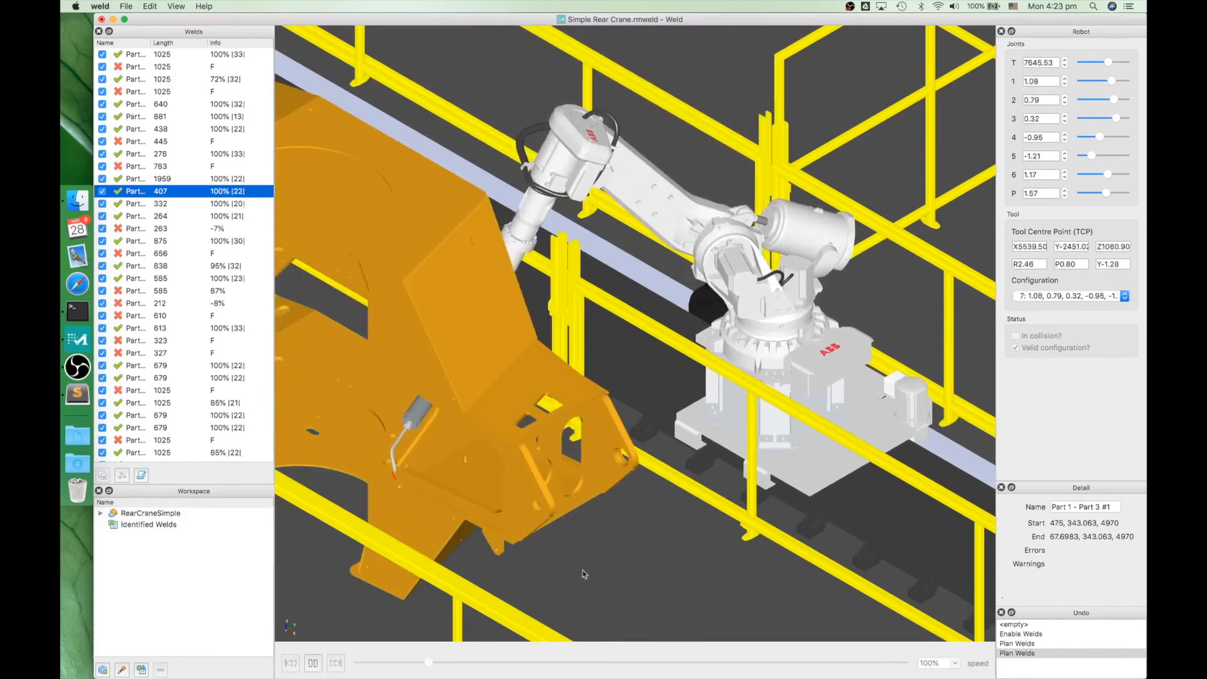
left_click_drag(590, 570, 709, 585)
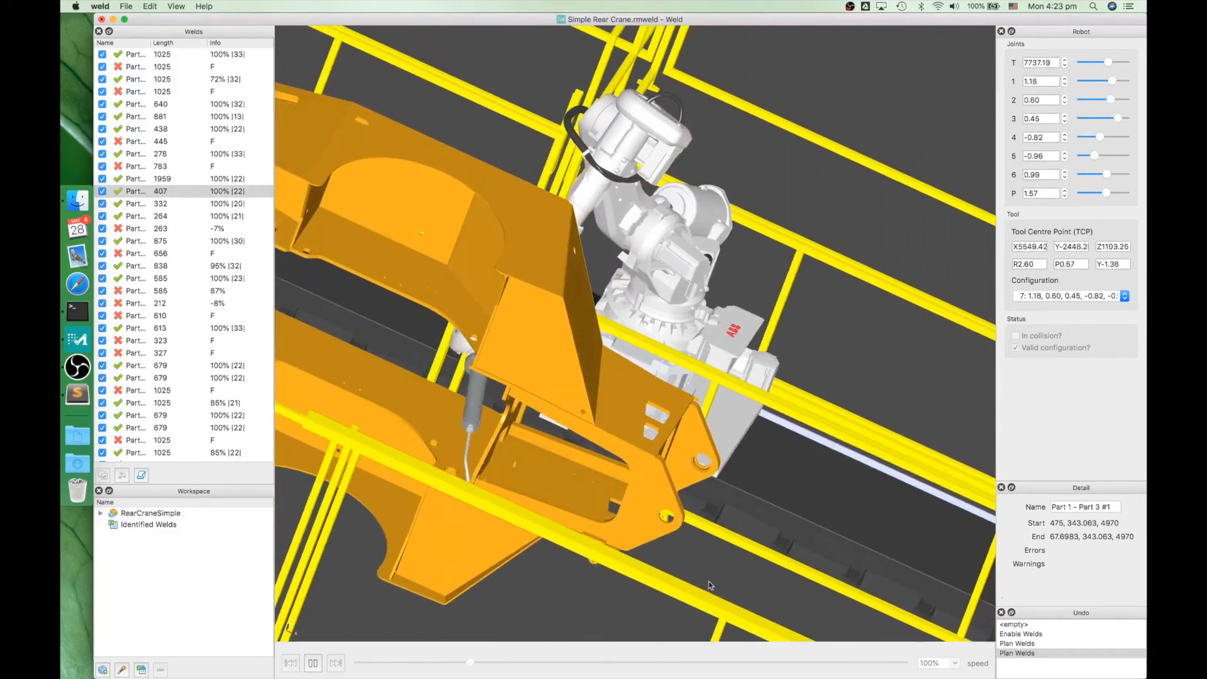
left_click_drag(582, 457, 679, 499)
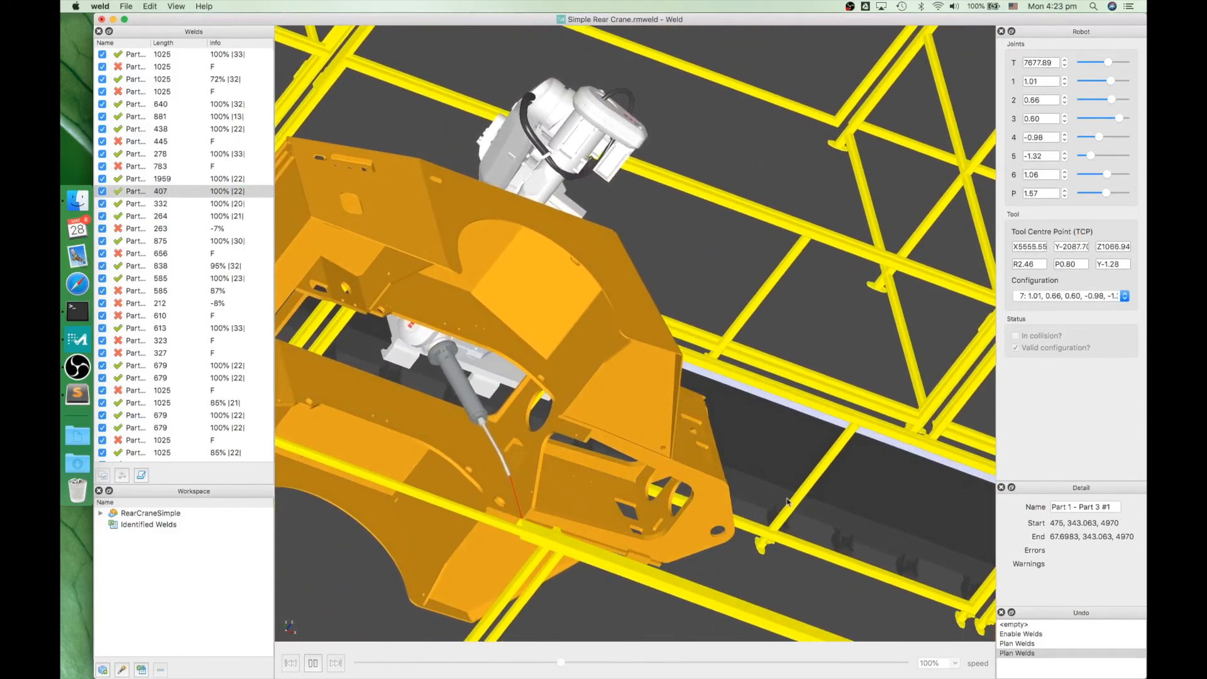